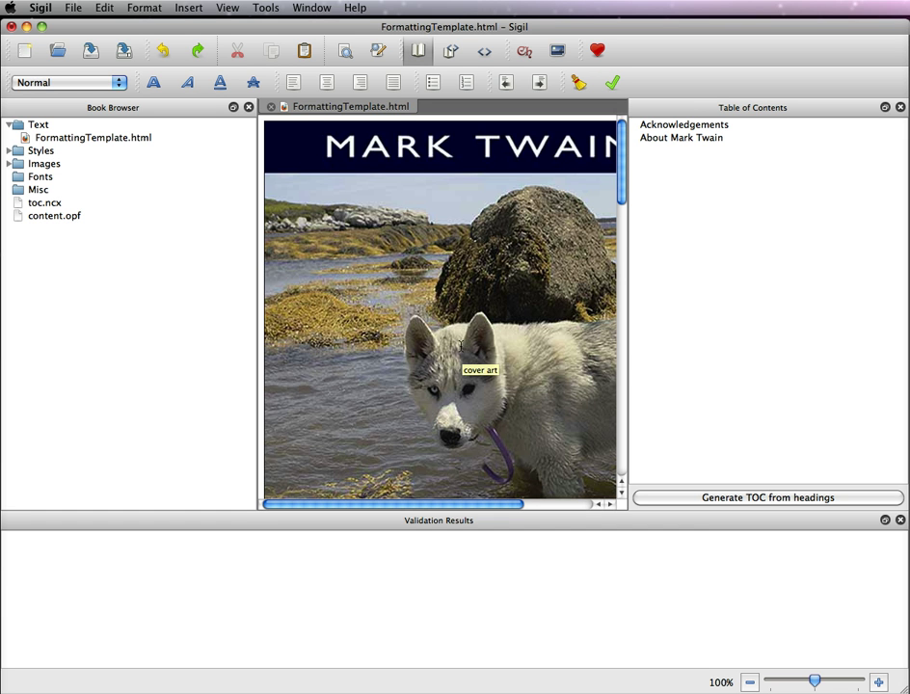
- Examine the template from the cover through the copyright text, table of contents, acknowledgements and author section
scroll(440, 309, "down", 1)
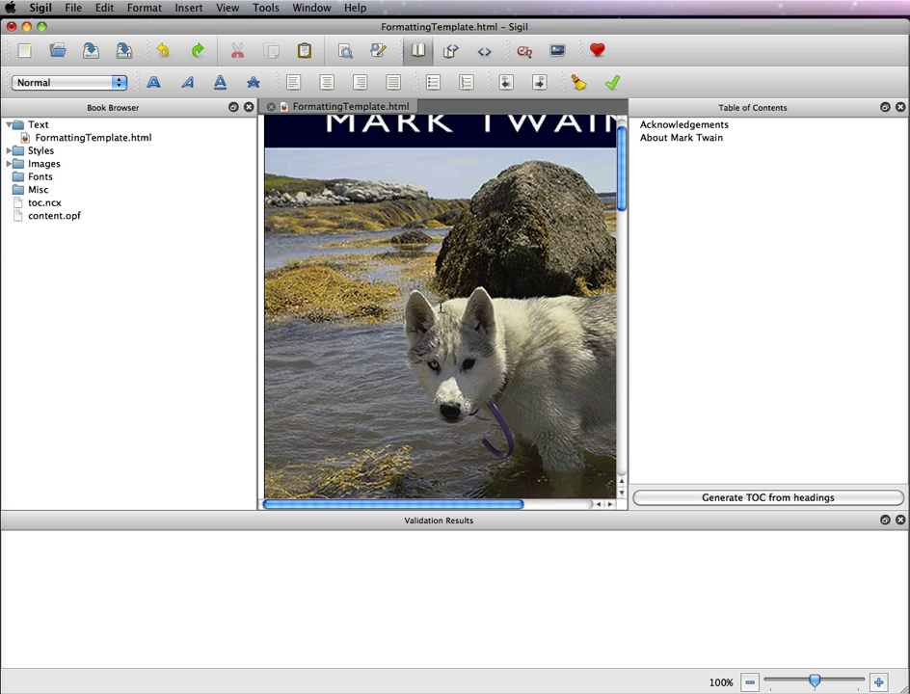
scroll(440, 308, "down", 10)
scroll(388, 223, "down", 6)
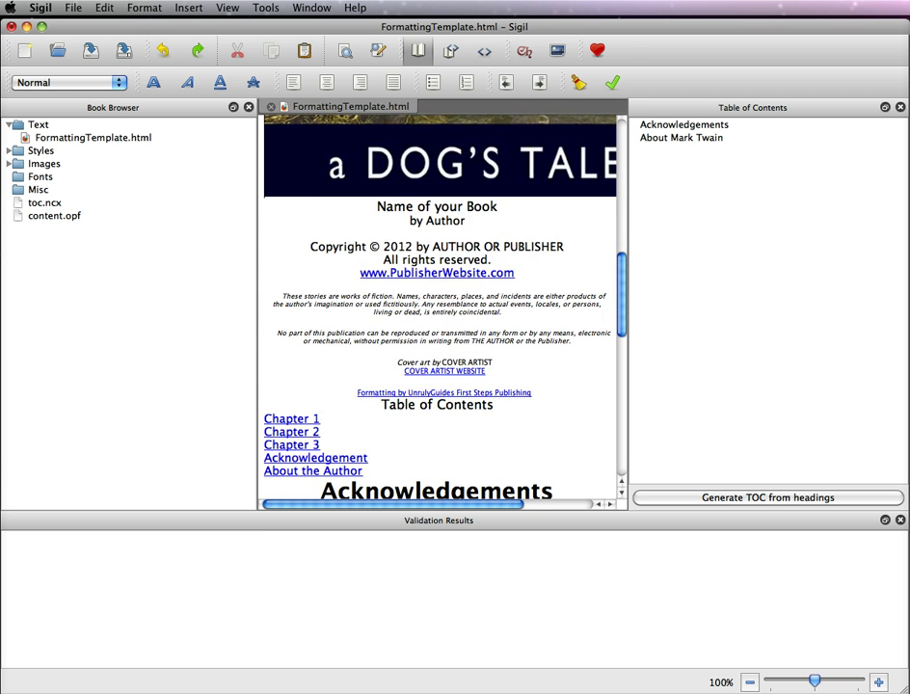
scroll(519, 387, "down", 1)
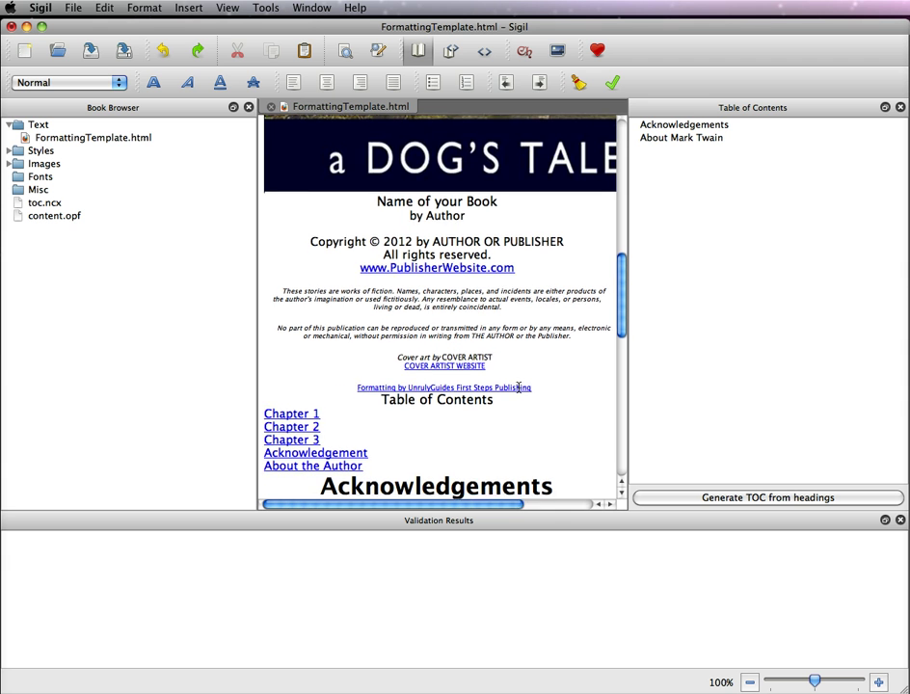
scroll(415, 400, "down", 10)
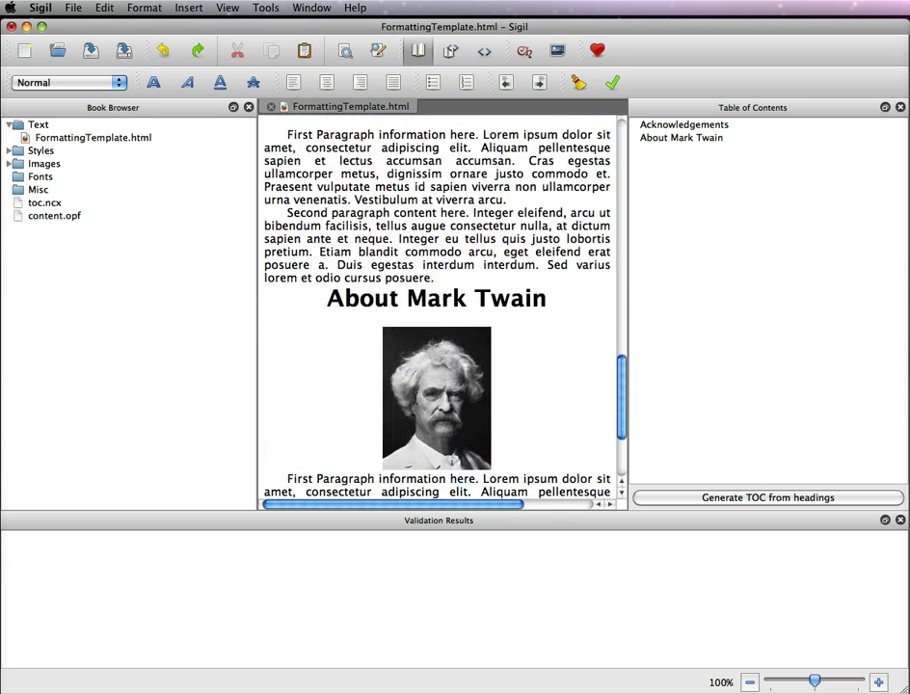
scroll(415, 398, "down", 2)
scroll(415, 397, "up", 6)
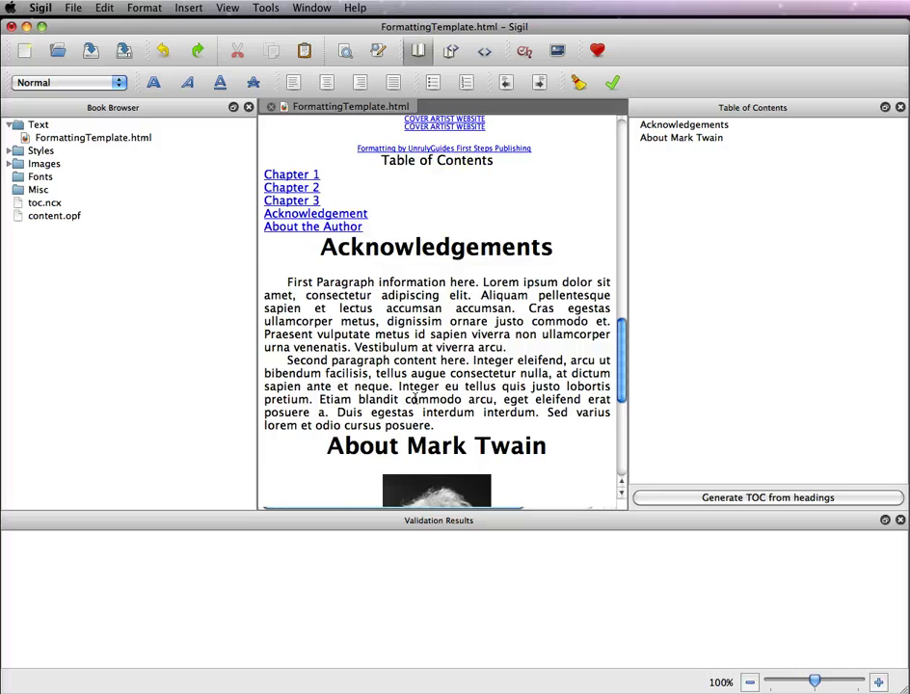
scroll(416, 398, "up", 4)
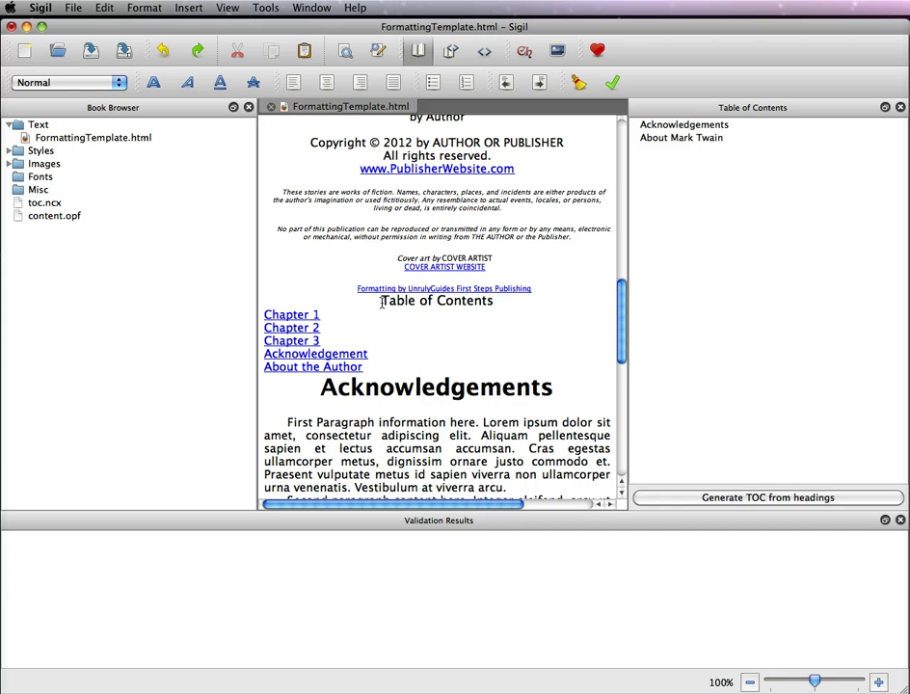
left_click(501, 302)
- Insert an SGF Chapter Marker just before the "Name of your Book" line beneath the cover image
scroll(500, 301, "up", 10)
scroll(405, 309, "down", 5)
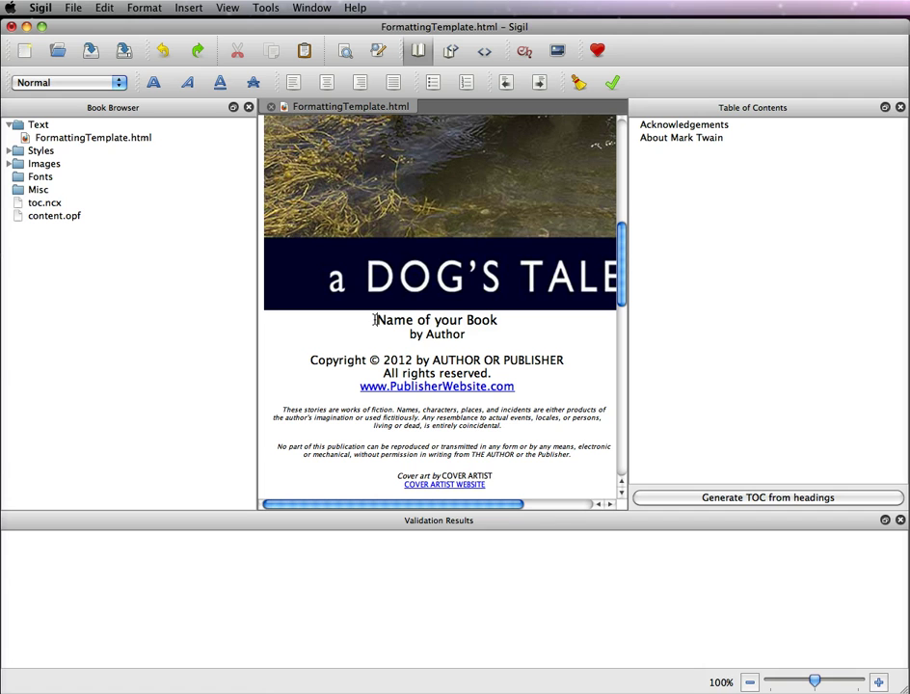
left_click(375, 320)
left_click(196, 8)
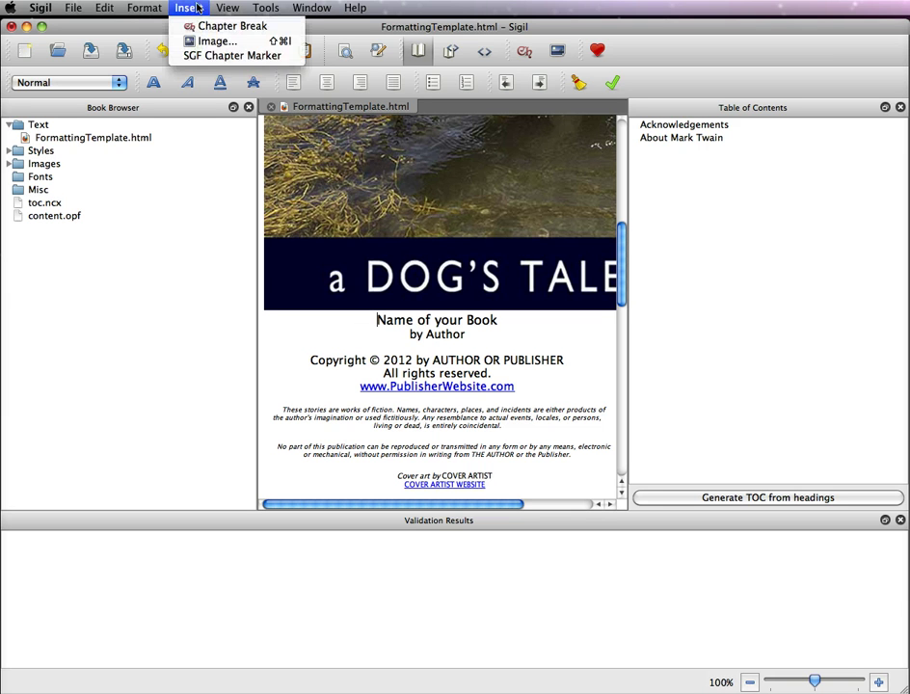
left_click(221, 55)
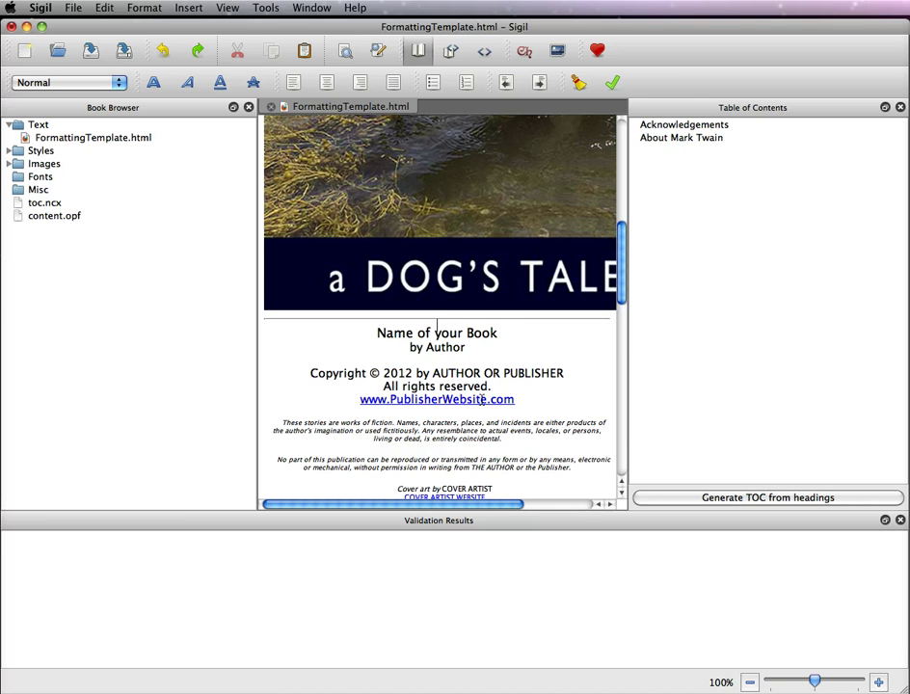
- Insert an SGF Chapter Marker just before the "Table of Contents" title
scroll(441, 389, "down", 5)
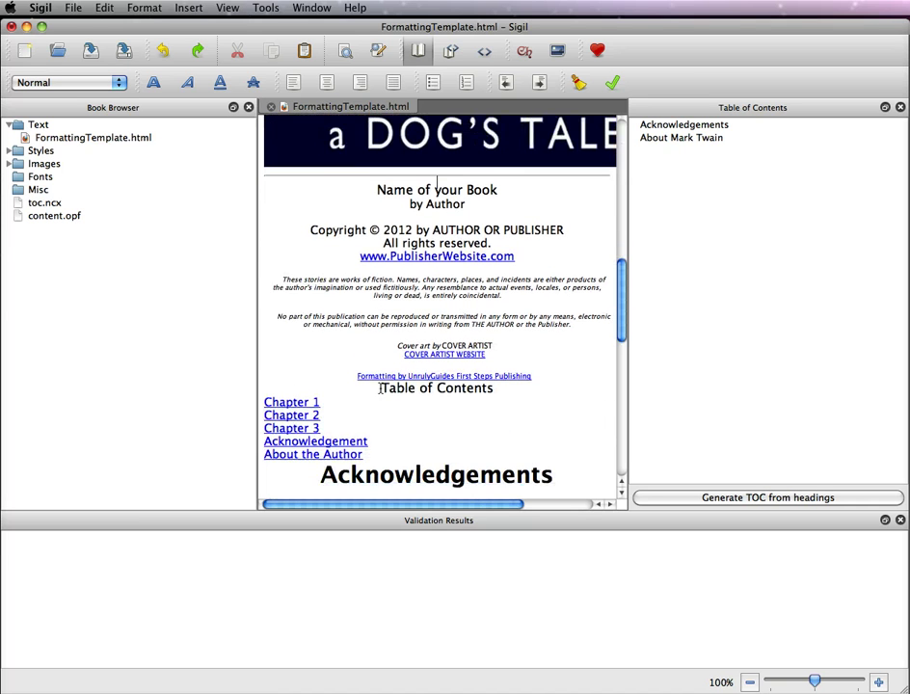
left_click(144, 6)
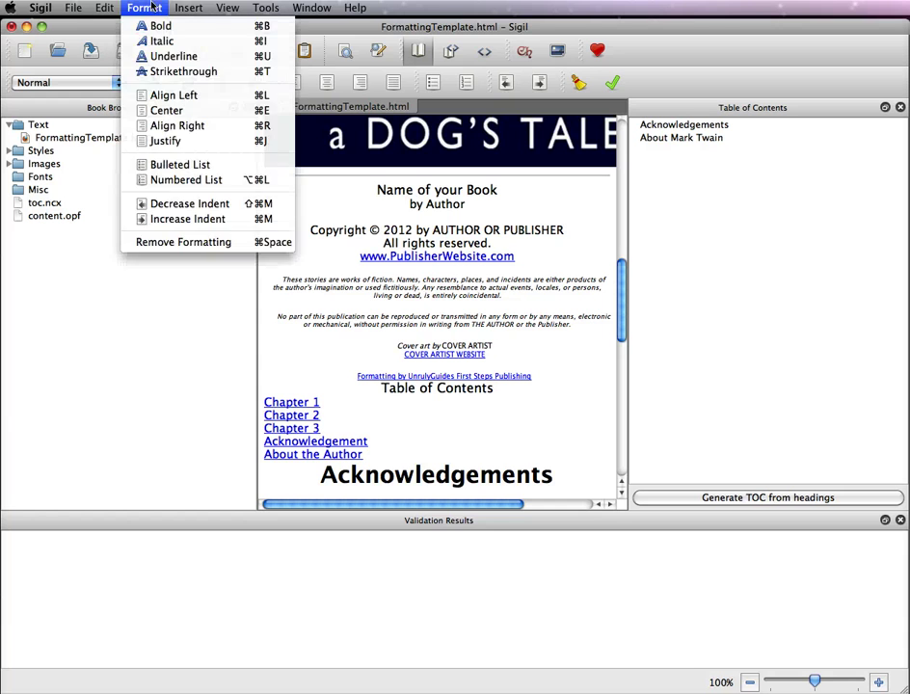
mouse_move(189, 7)
left_click(207, 55)
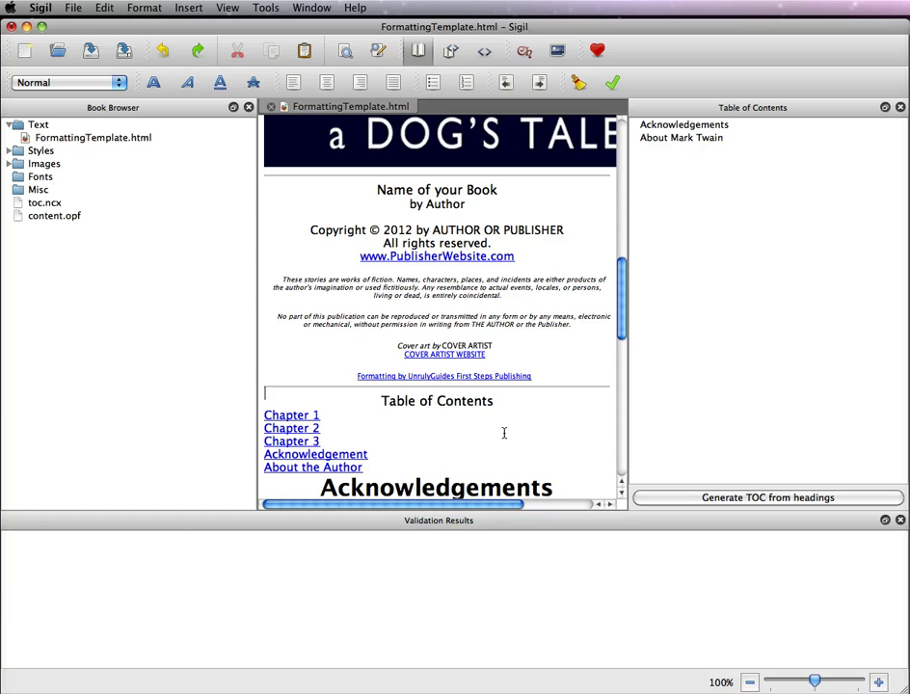
- Compare the paragraph styles of the Acknowledgements heading and the "Table of Contents" title by selecting each
scroll(504, 433, "down", 3)
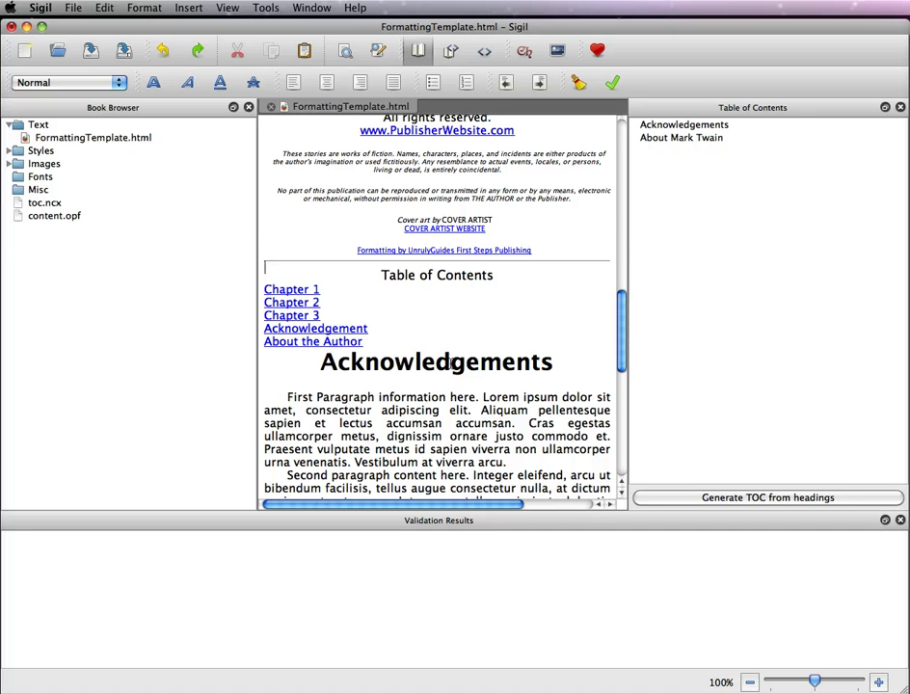
left_click_drag(466, 364, 317, 367)
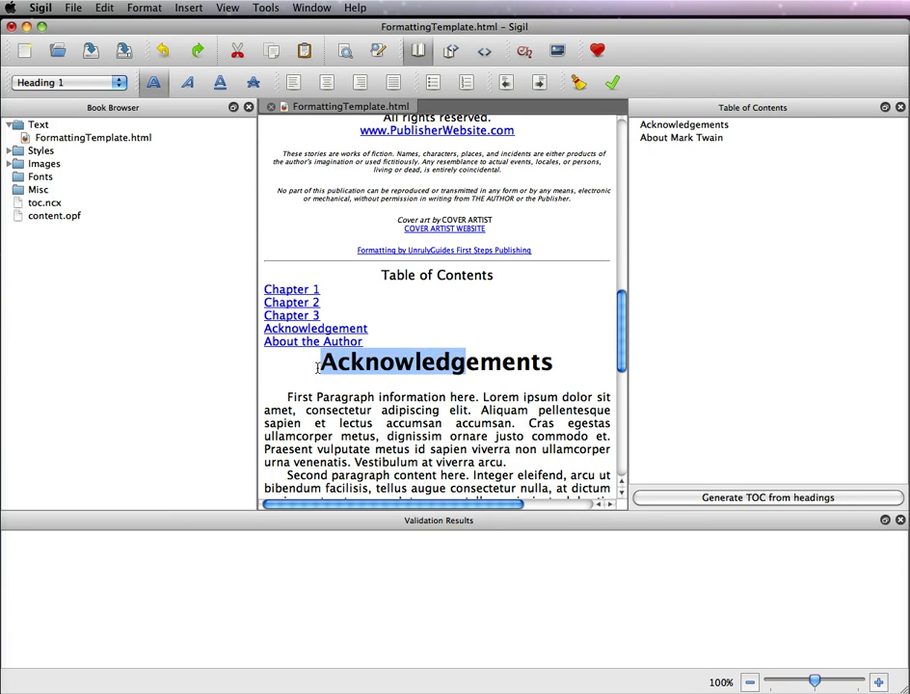
left_click_drag(381, 275, 494, 275)
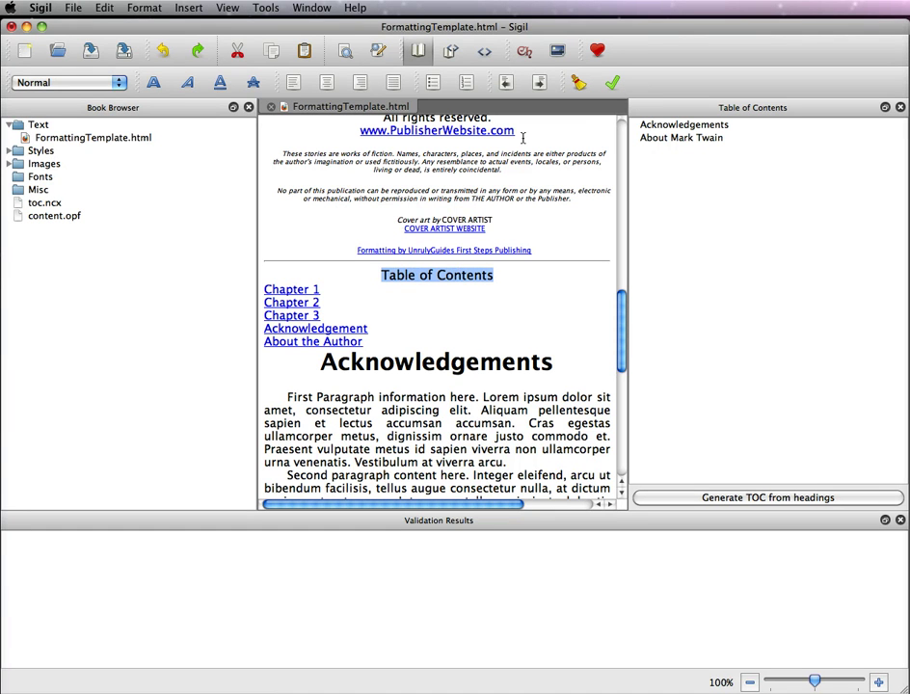
- Show the page's code enlarged to 197% and select the sigilChapterBreak line above the "Table of Contents" title
left_click(484, 53)
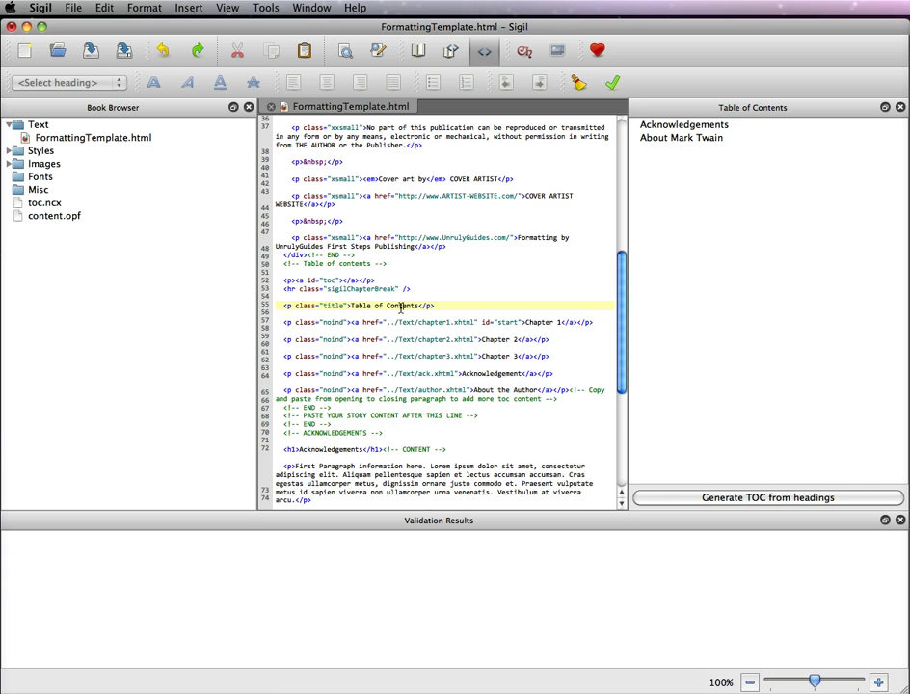
left_click_drag(816, 687, 824, 687)
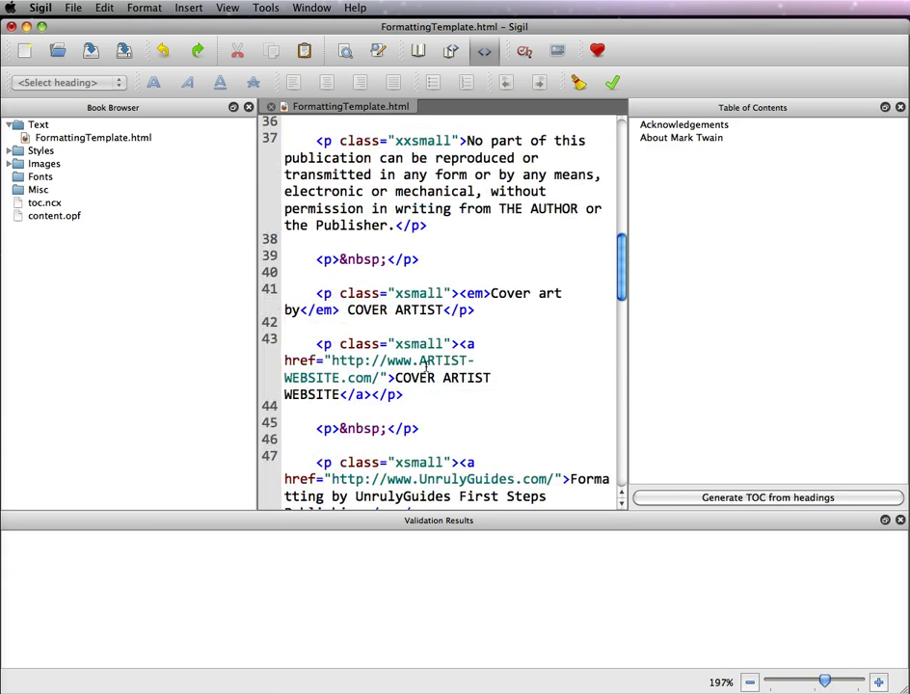
scroll(425, 367, "down", 3)
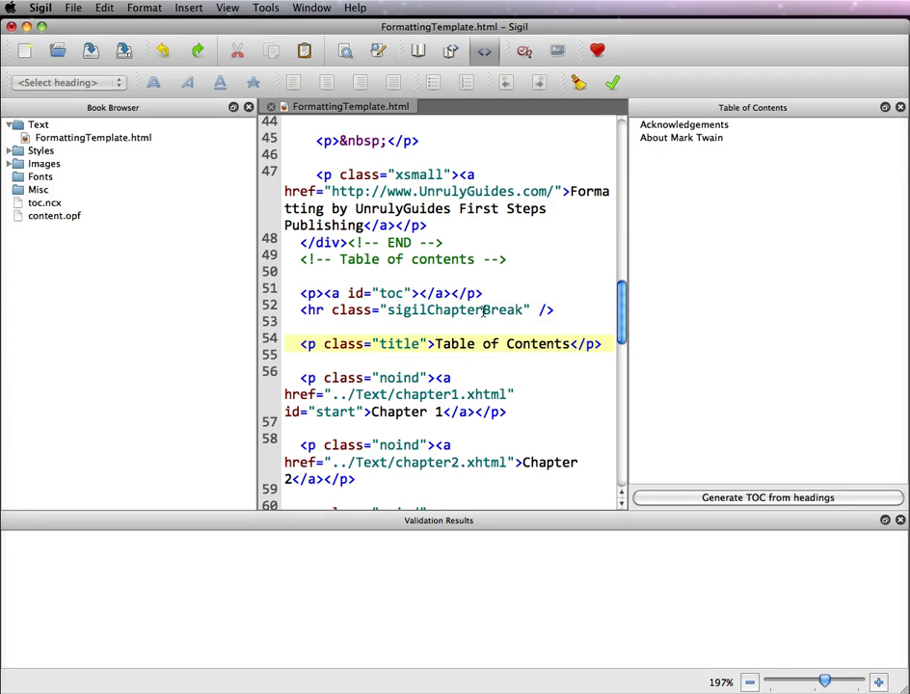
left_click_drag(559, 310, 300, 311)
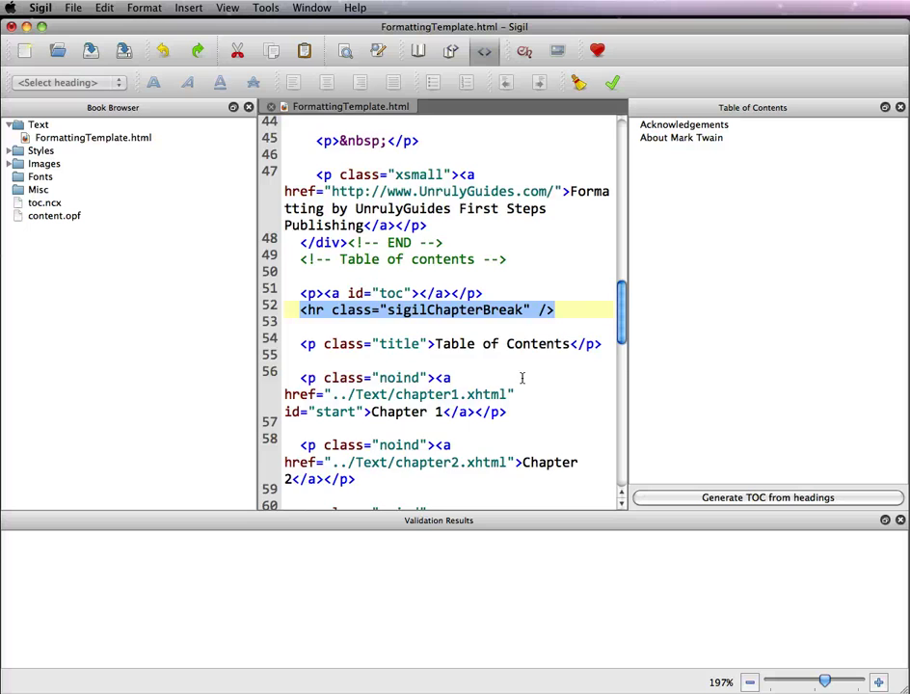
- Examine the code below the contents links and locate the h1 tag of the Acknowledgements heading
scroll(524, 375, "down", 6)
scroll(524, 375, "down", 2)
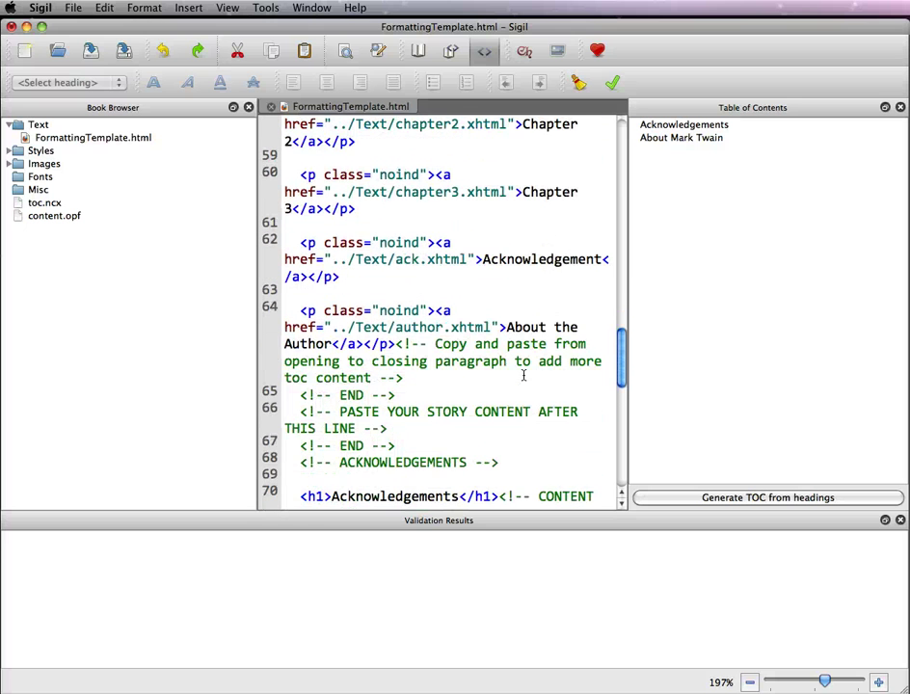
scroll(517, 349, "up", 1)
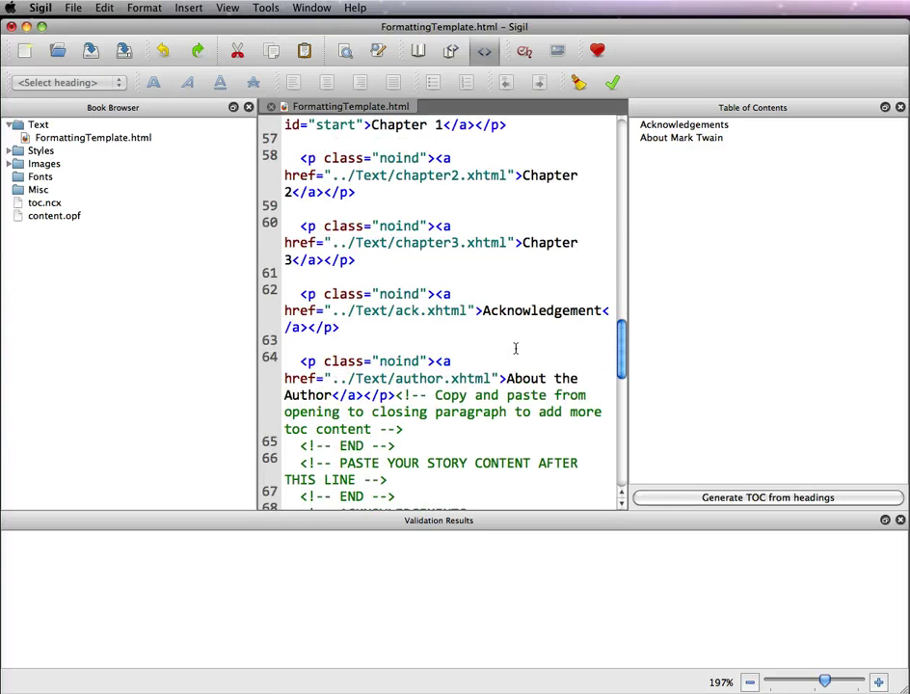
scroll(476, 283, "up", 1)
scroll(476, 282, "down", 4)
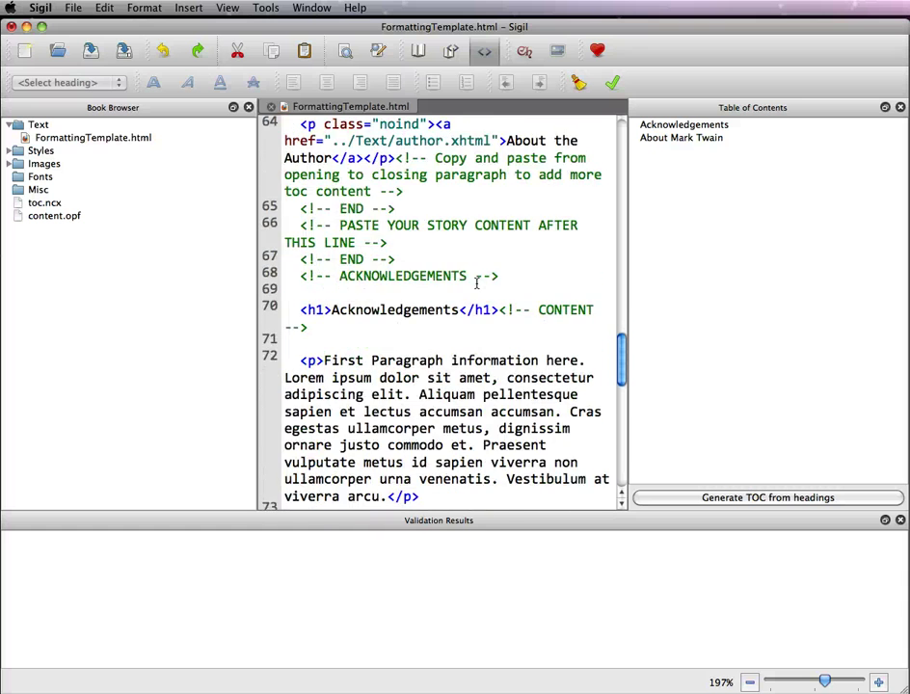
scroll(476, 282, "down", 3)
scroll(333, 280, "up", 1)
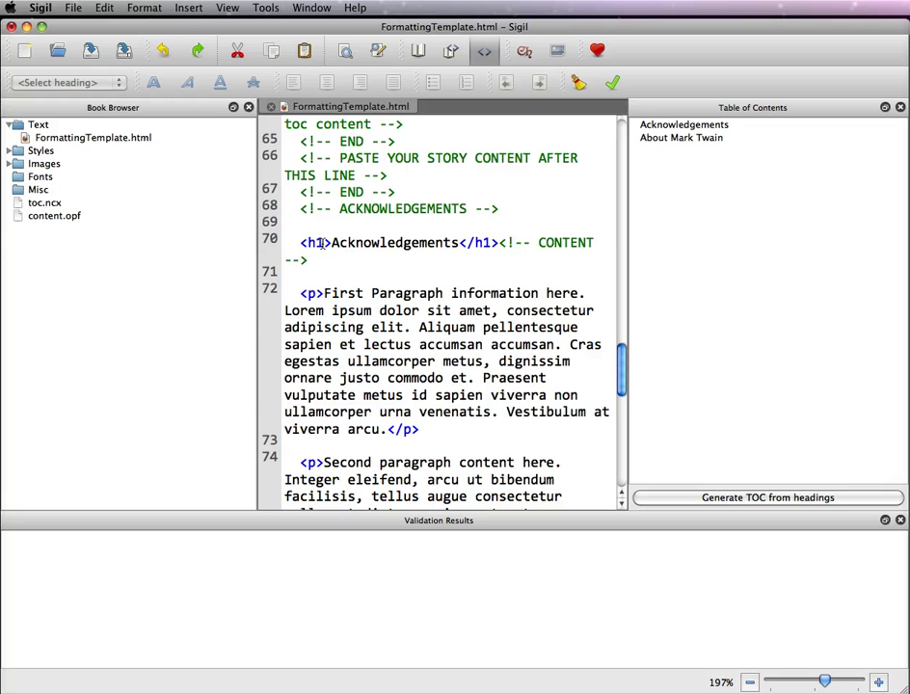
left_click(325, 243)
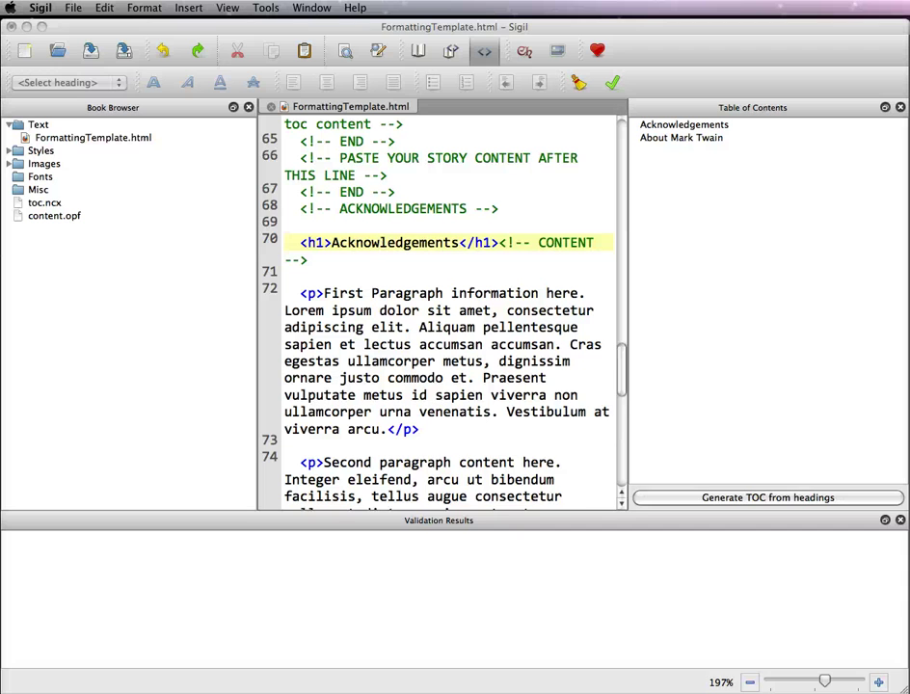
- Replace every "<h1" in the current file with "<hr class="sigilChapterBreak" /> <h1"
key("super+f")
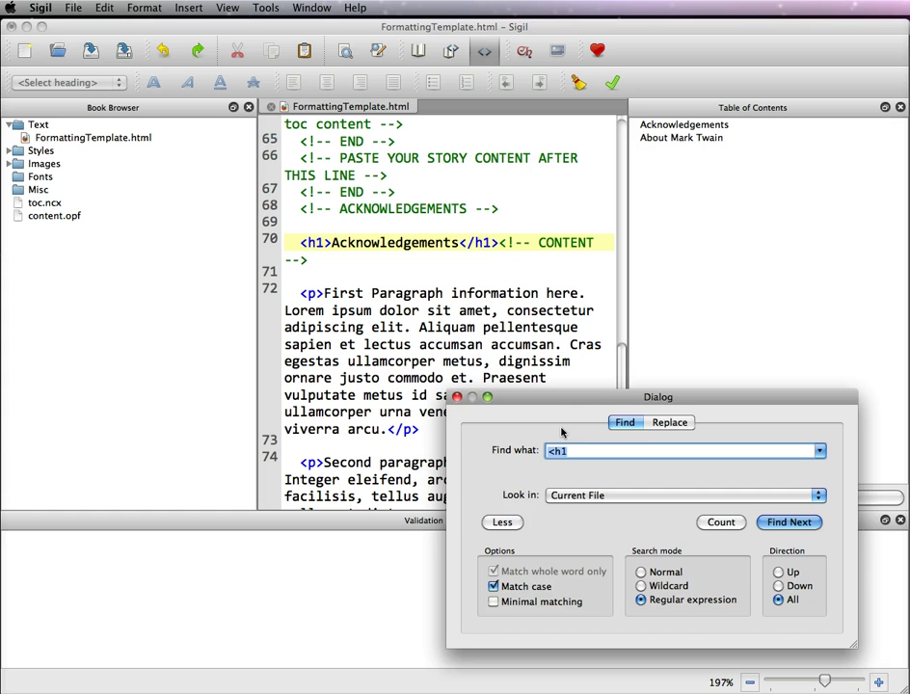
left_click(670, 422)
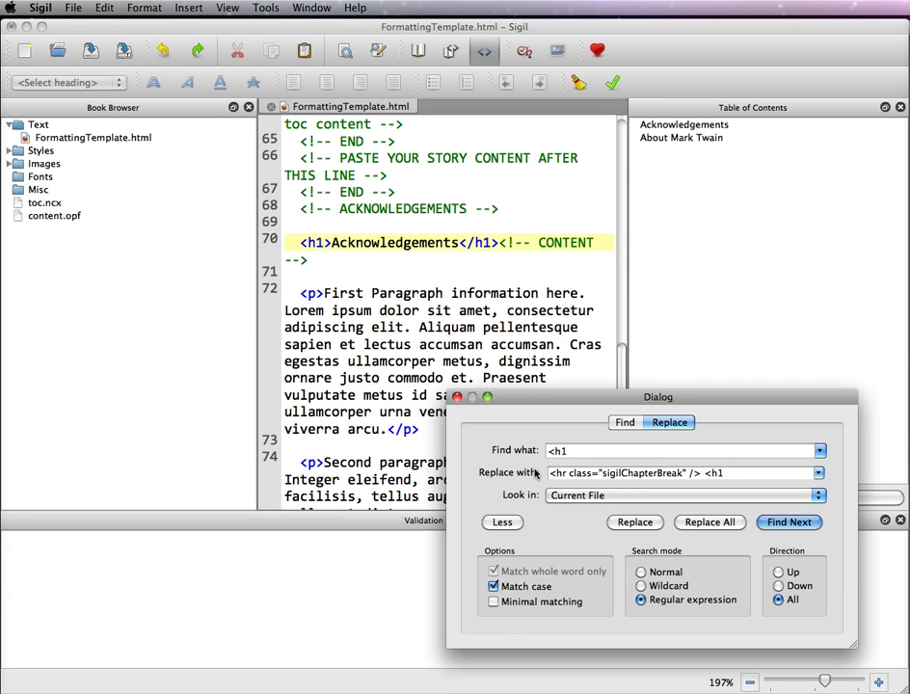
left_click(701, 474)
key("Delete")
left_click_drag(725, 473, 521, 476)
key("super+c")
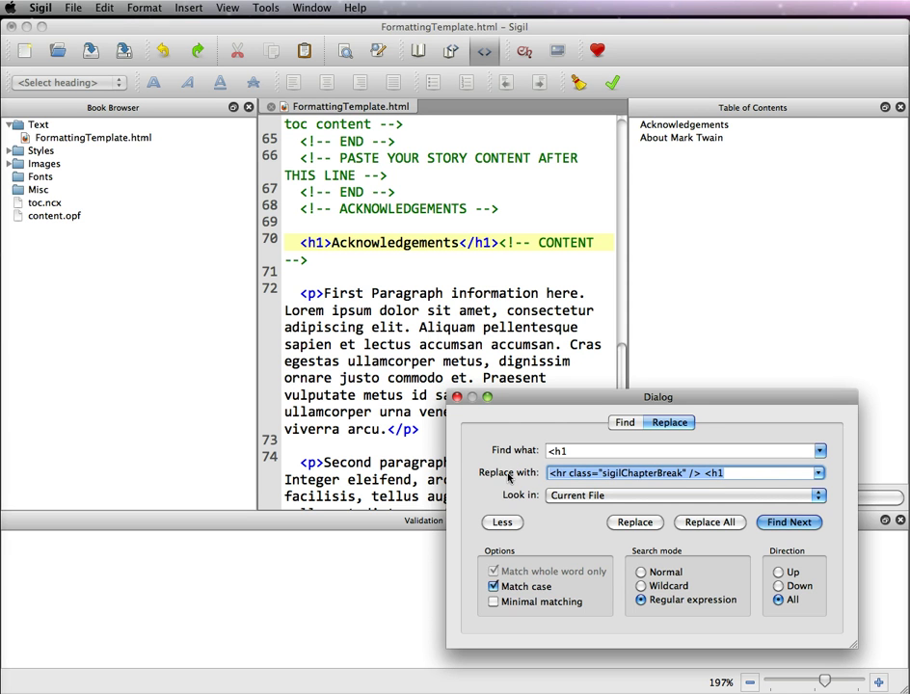
key("BackSpace")
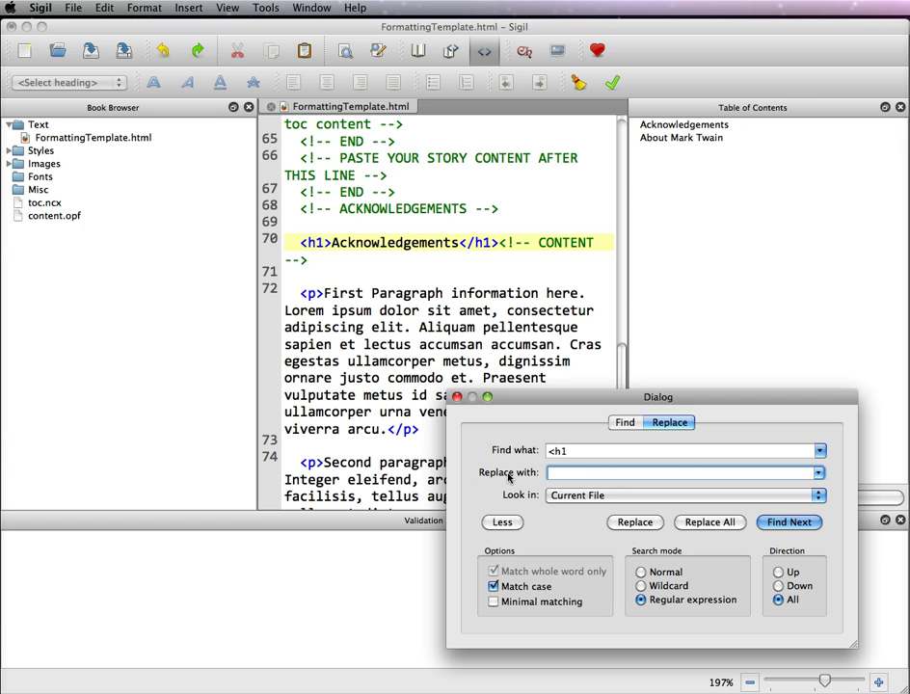
key("super+v")
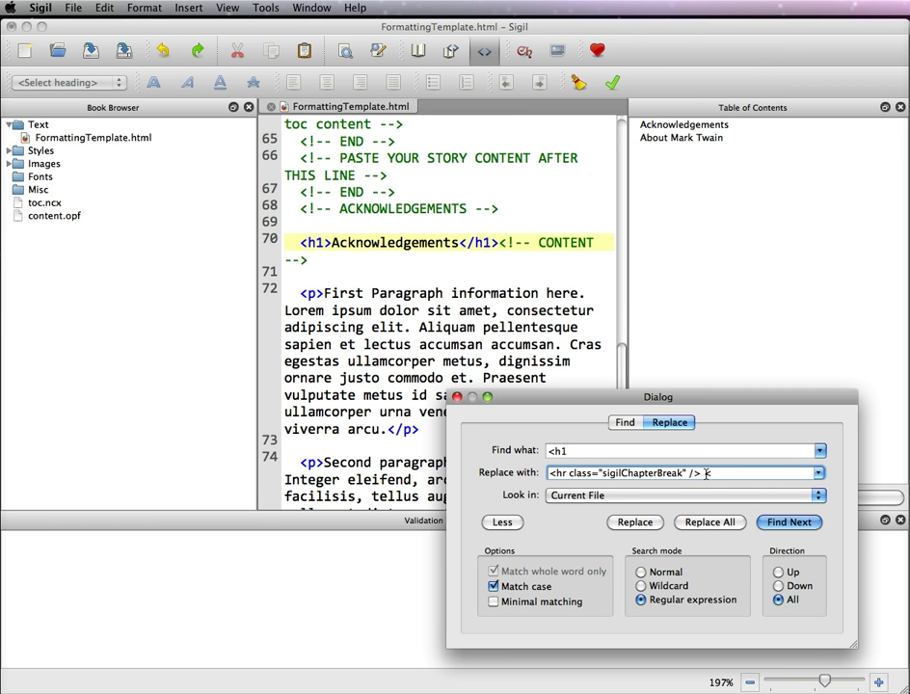
type("<h")
left_click(724, 523)
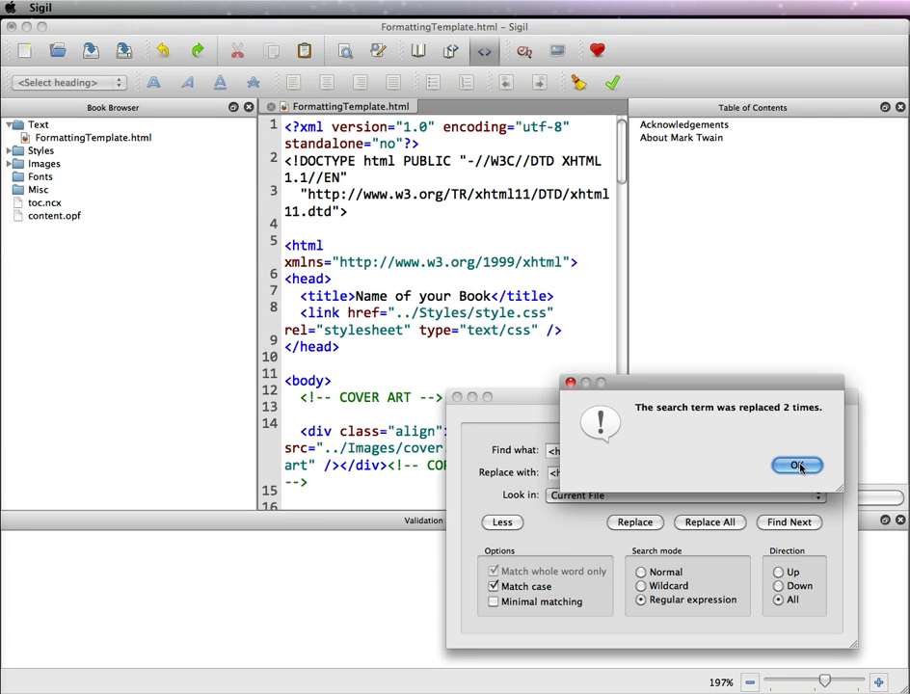
left_click(796, 466)
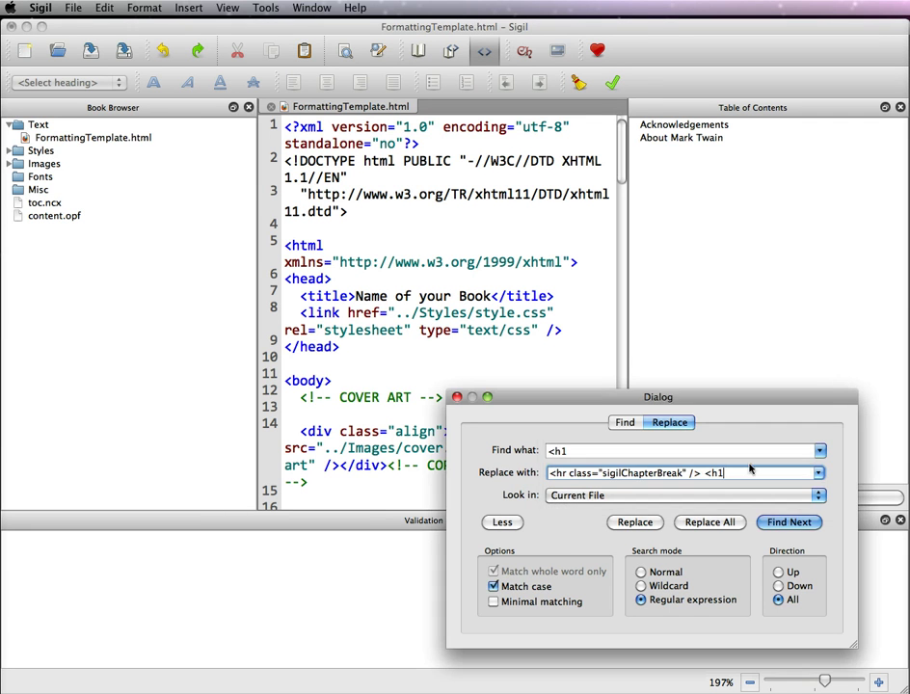
- Run the same replacement of all "<h1" tags once more and close the find-and-replace dialog
left_click(725, 523)
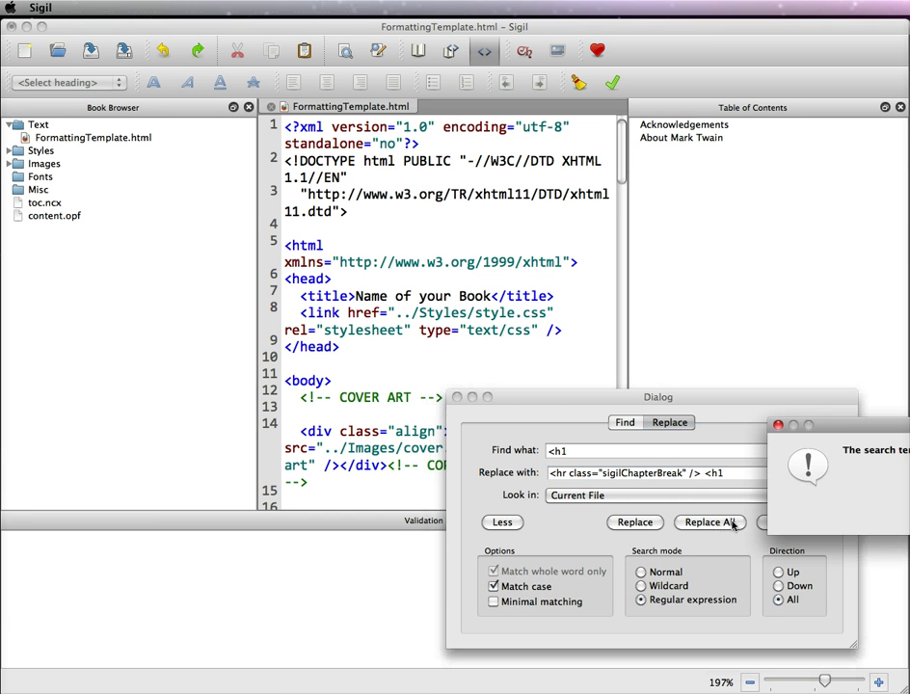
key("Return")
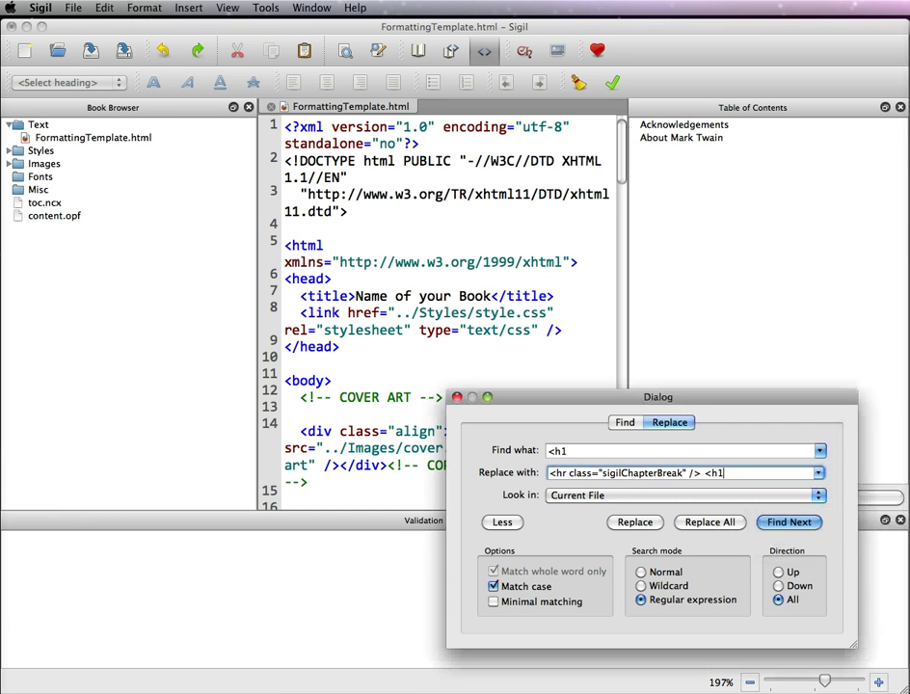
left_click(457, 398)
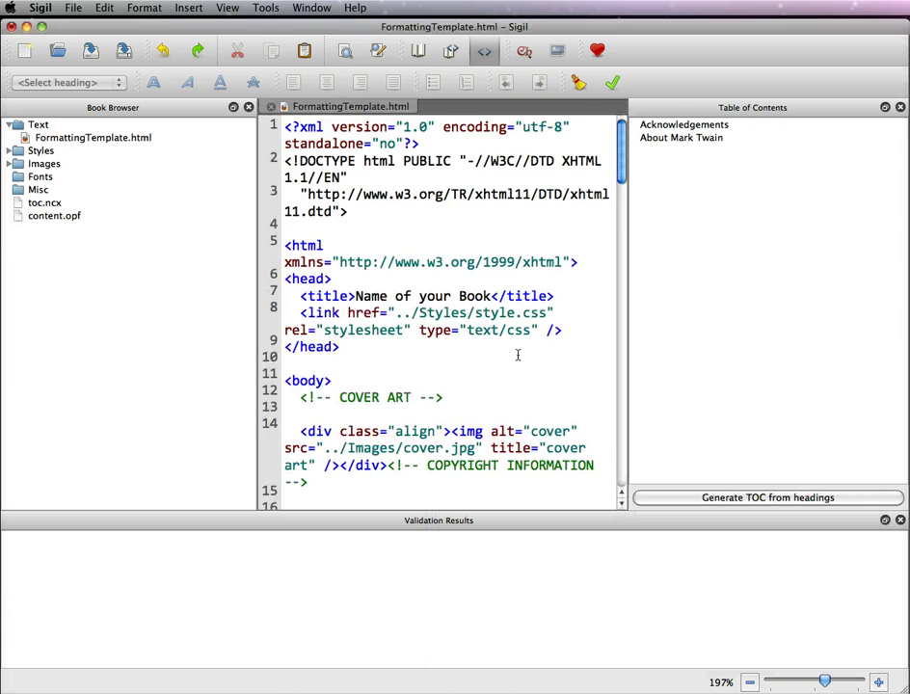
- Examine the code down to the Acknowledgements heading and check the sigilChapterBreak line in front of its h1 tag
scroll(518, 355, "down", 4)
scroll(517, 354, "down", 9)
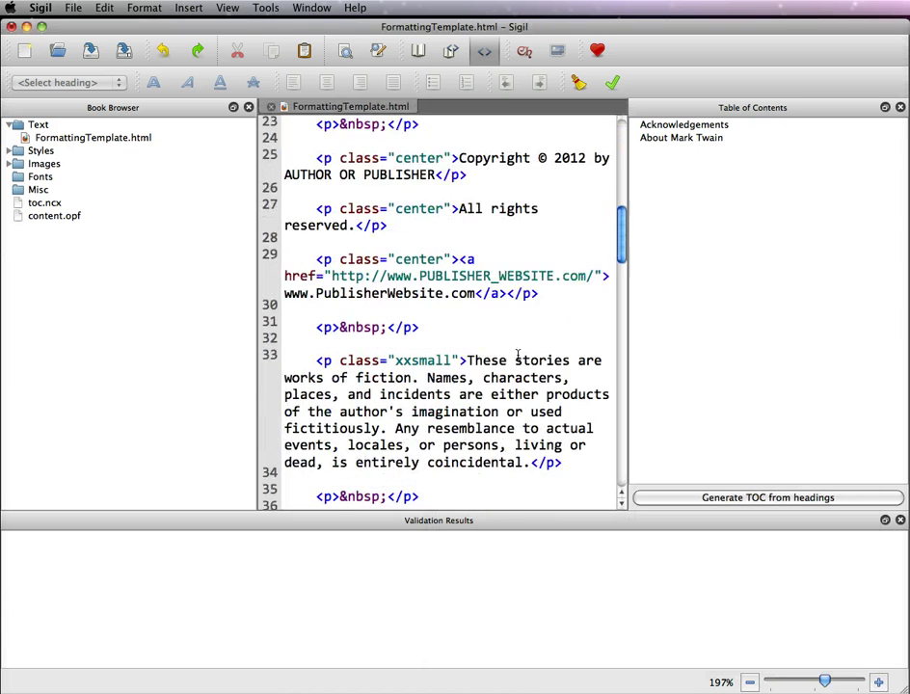
scroll(517, 355, "down", 9)
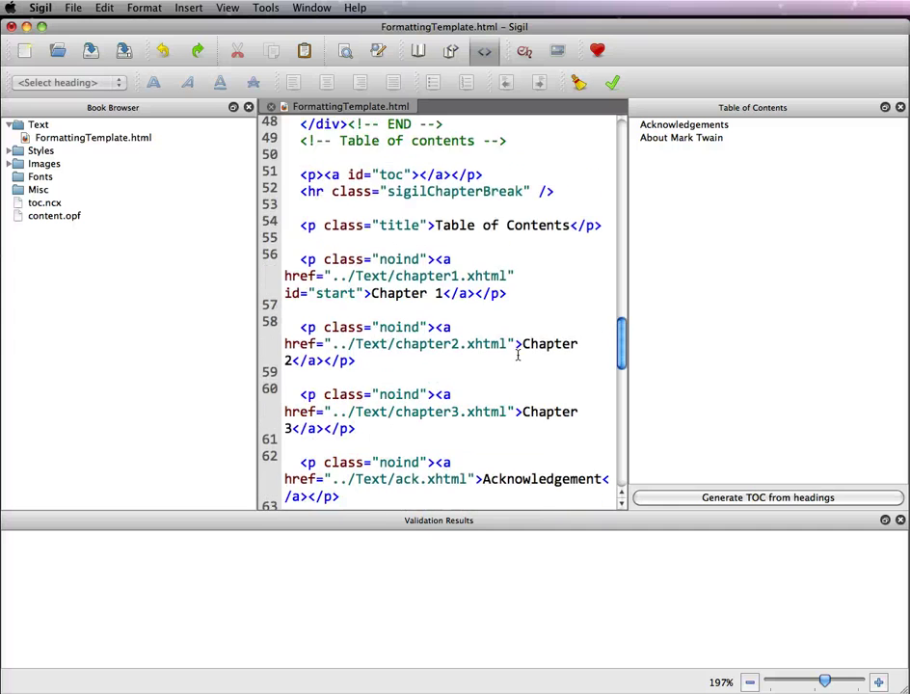
scroll(518, 355, "down", 2)
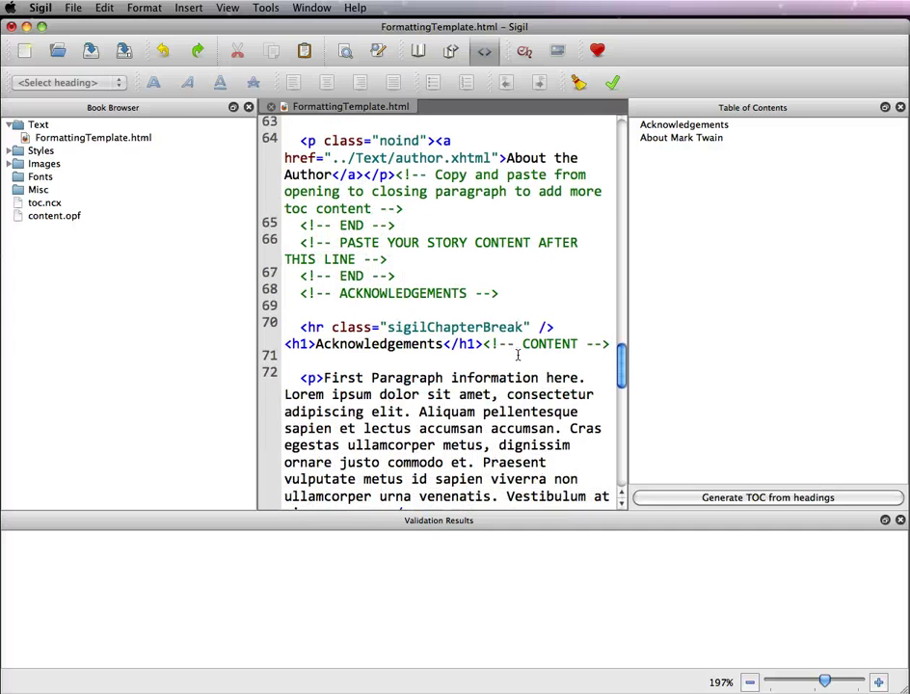
left_click(302, 328)
left_click(551, 329)
- Show the page in book view and inspect the chapter break lines down to the "About Mark Twain" section
left_click(419, 51)
scroll(460, 311, "down", 10)
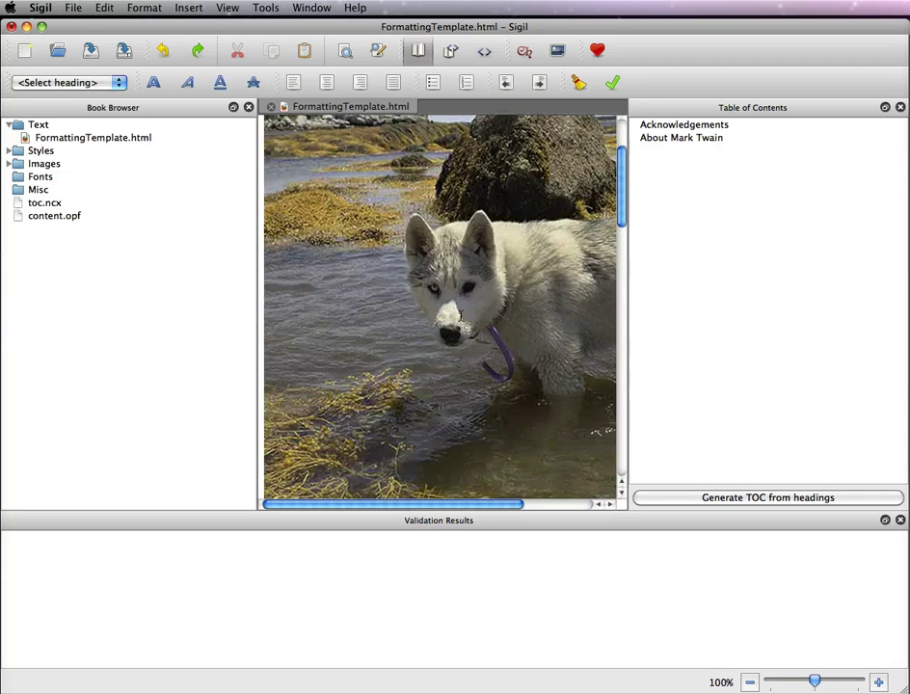
scroll(361, 258, "down", 3)
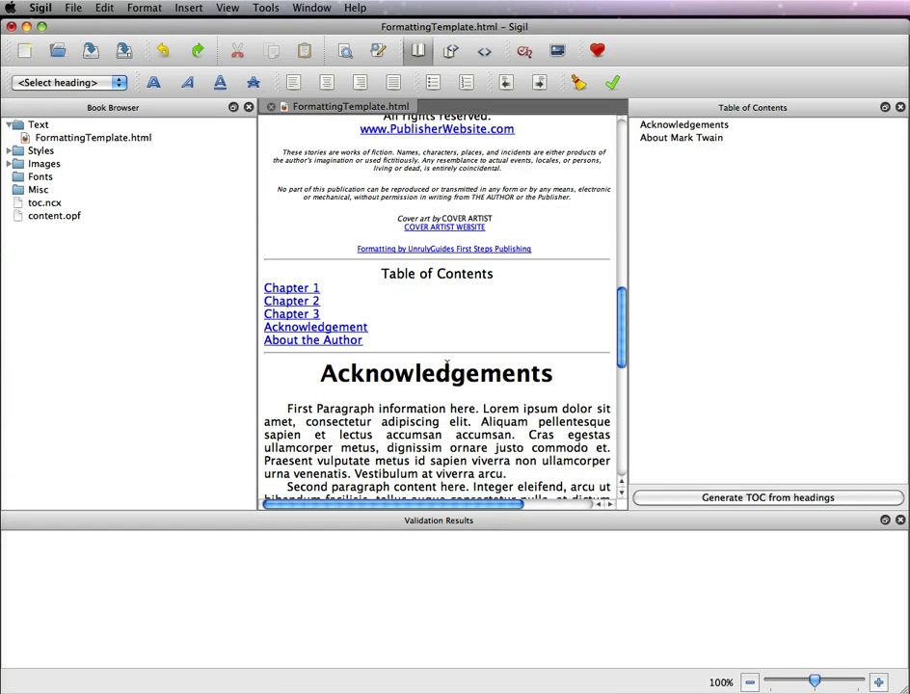
scroll(446, 364, "down", 5)
scroll(463, 358, "down", 4)
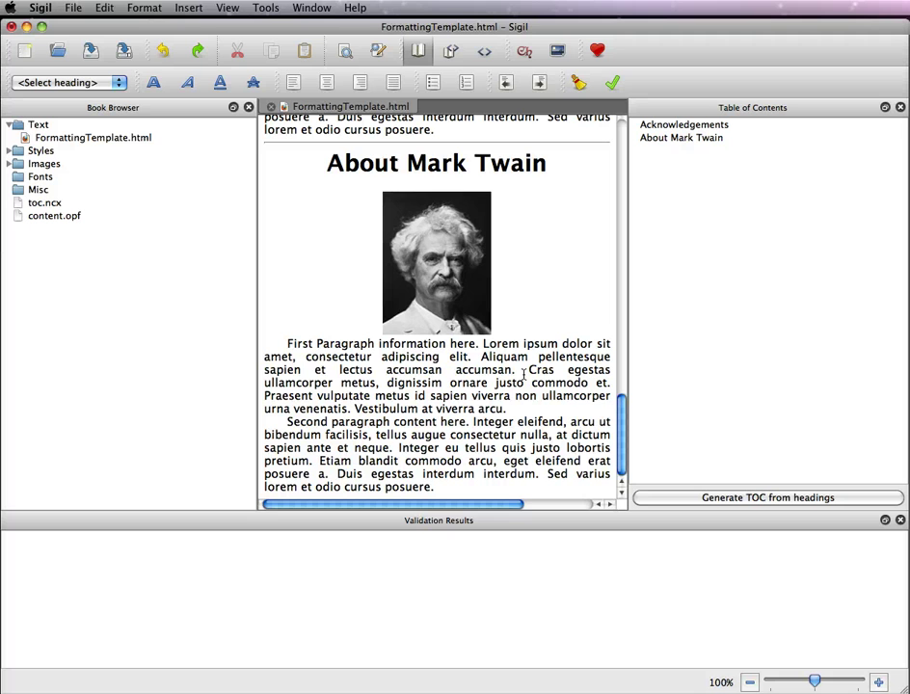
- Split FormattingTemplate.html into separate chapter files with Split On SGF Chapter Markers
left_click(266, 7)
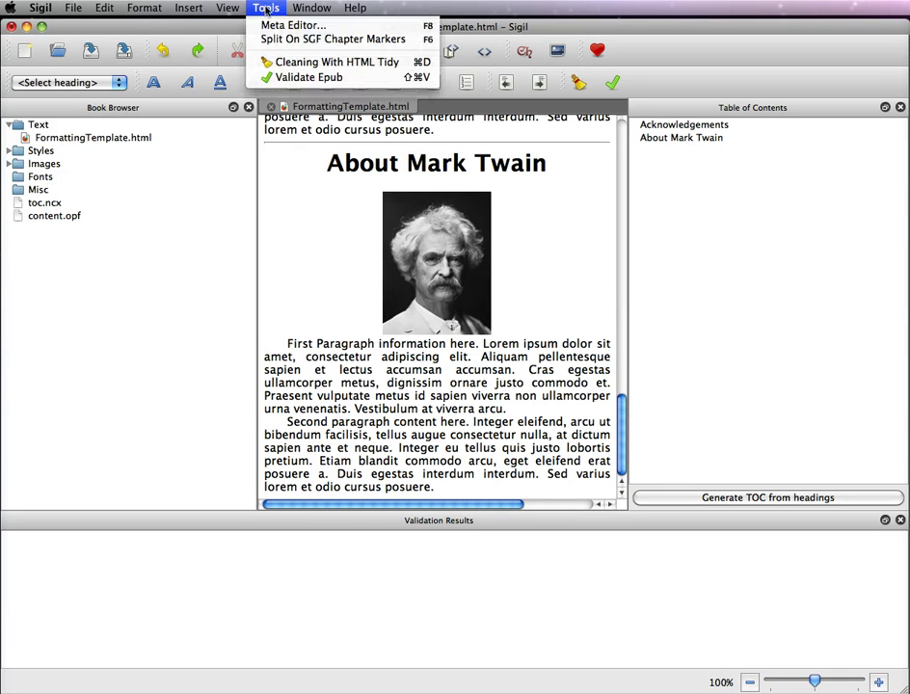
left_click(364, 43)
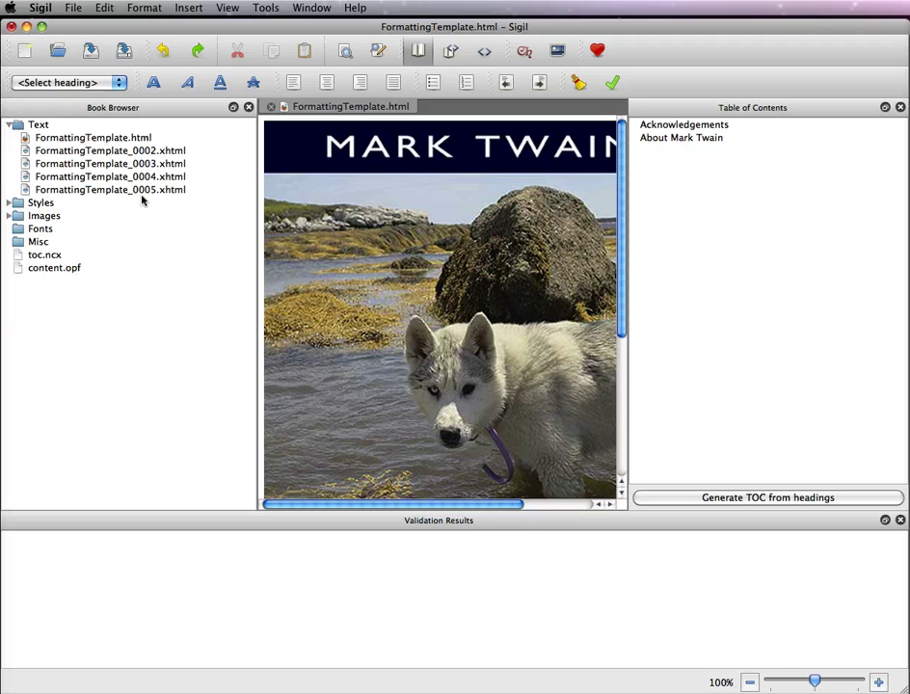